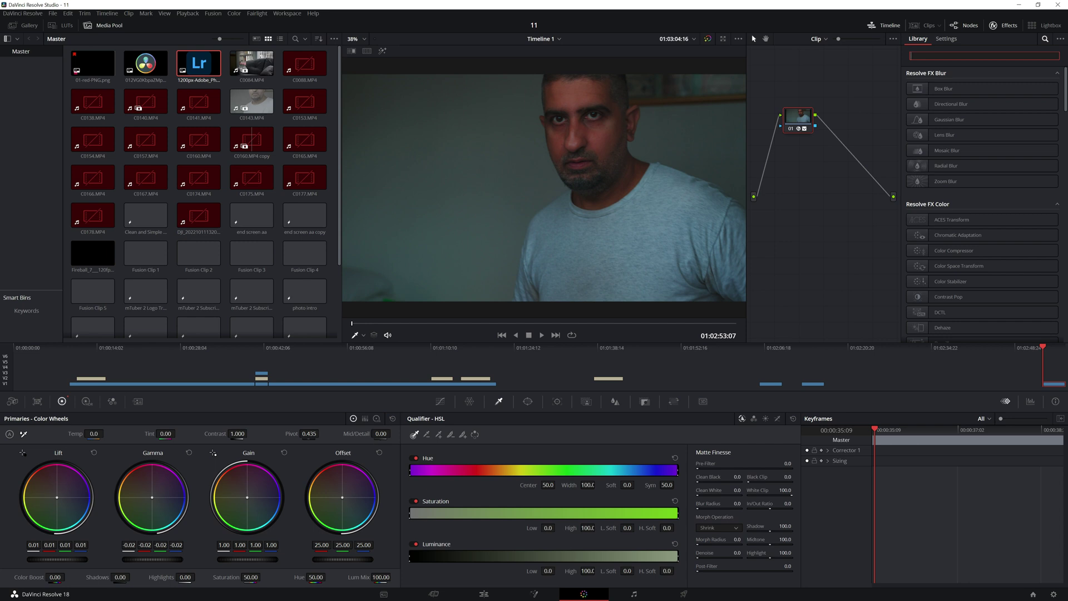
Scrub the clip forward a few frames to 01:02:53:16 of the man in the plain t-shirt.
left_click_drag(367, 323, 396, 331)
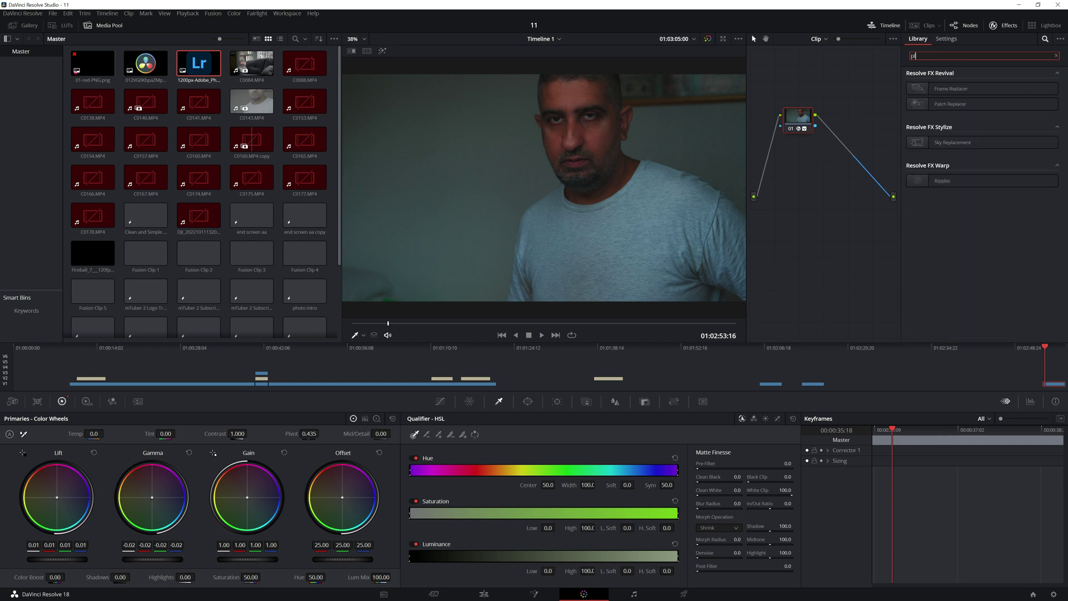
Search 'sur' and drop Surface Tracker onto the connection after node 01, then tidy its position.
type("surf")
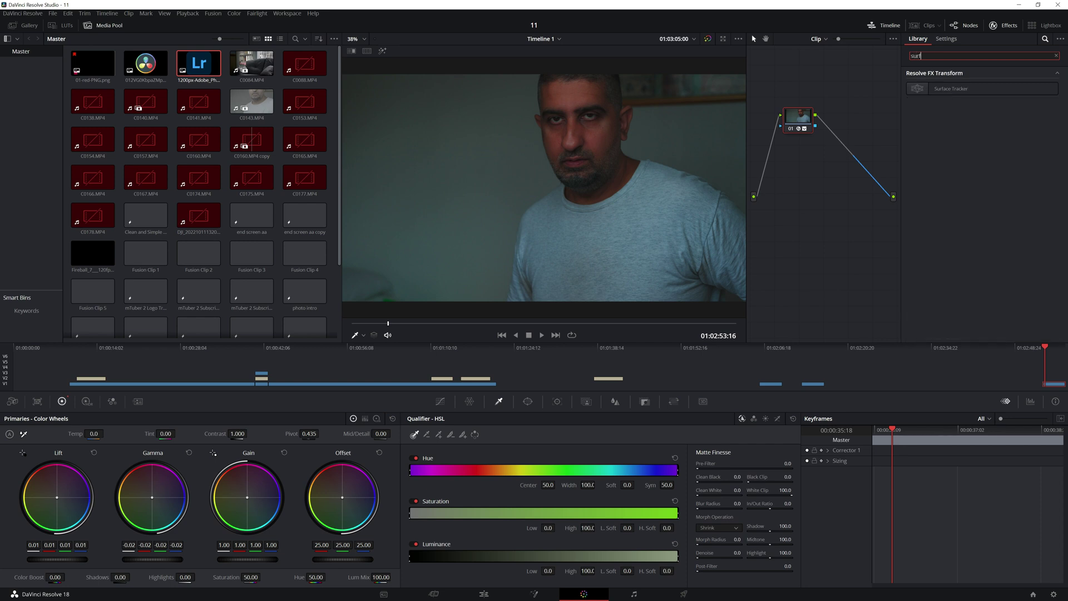
left_click_drag(940, 86, 850, 160)
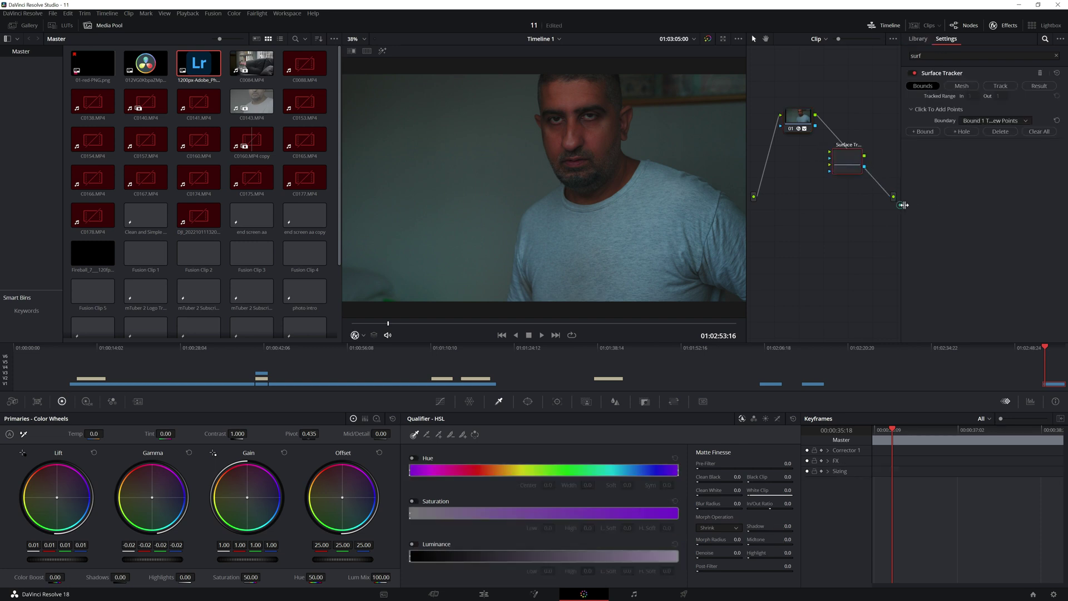
left_click_drag(847, 157, 859, 138)
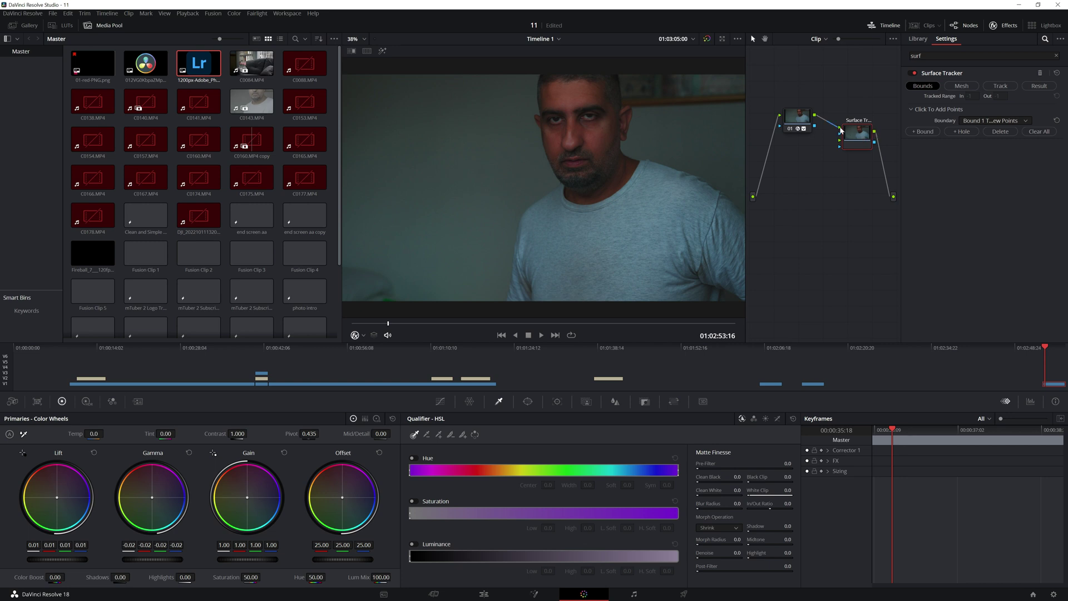
left_click_drag(865, 135, 868, 130)
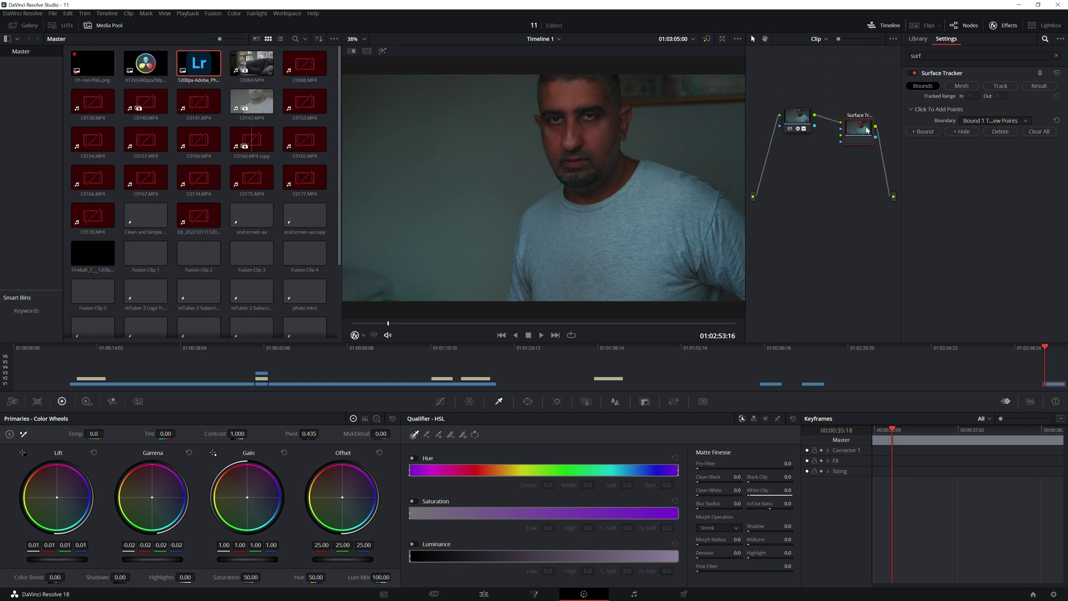
Outline a four-point bound on the right chest of the t-shirt and adjust its corners.
left_click(961, 87)
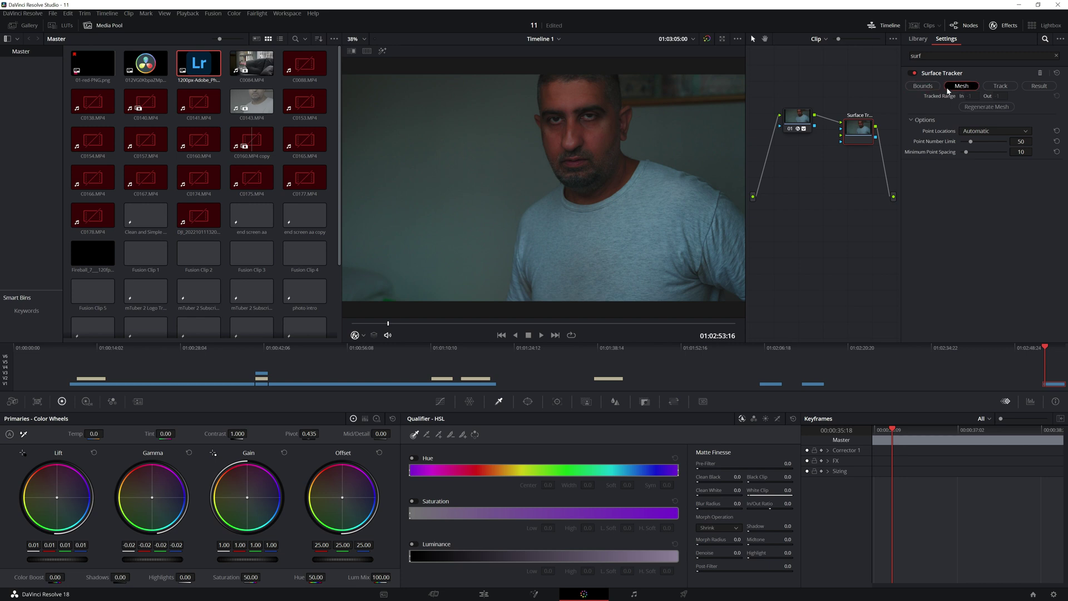
left_click(924, 88)
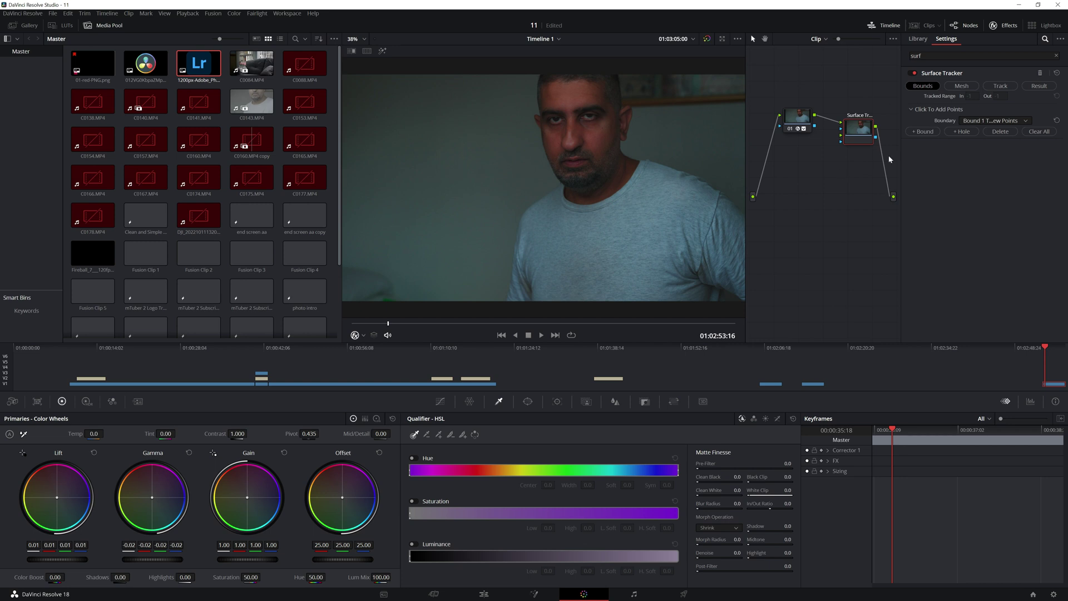
left_click(628, 197)
left_click(697, 203)
left_click(686, 285)
left_click(616, 283)
left_click_drag(630, 201, 614, 212)
left_click_drag(695, 207, 683, 215)
left_click_drag(613, 210, 615, 216)
Generate the tracking mesh inside the bound and adjust the Point Number Limit.
left_click(965, 85)
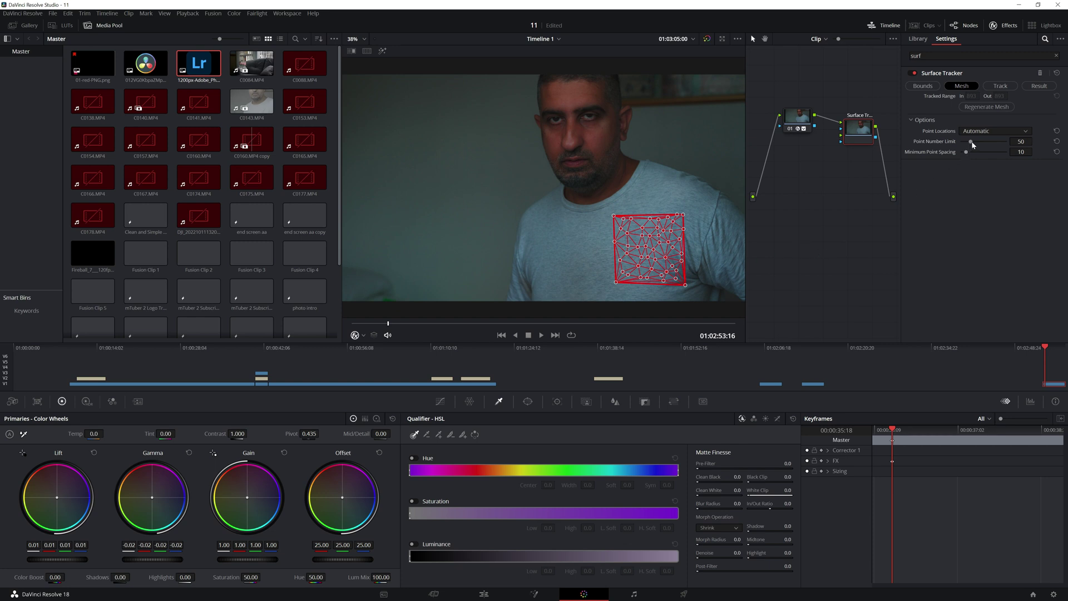
left_click_drag(969, 142, 970, 144)
left_click(1003, 88)
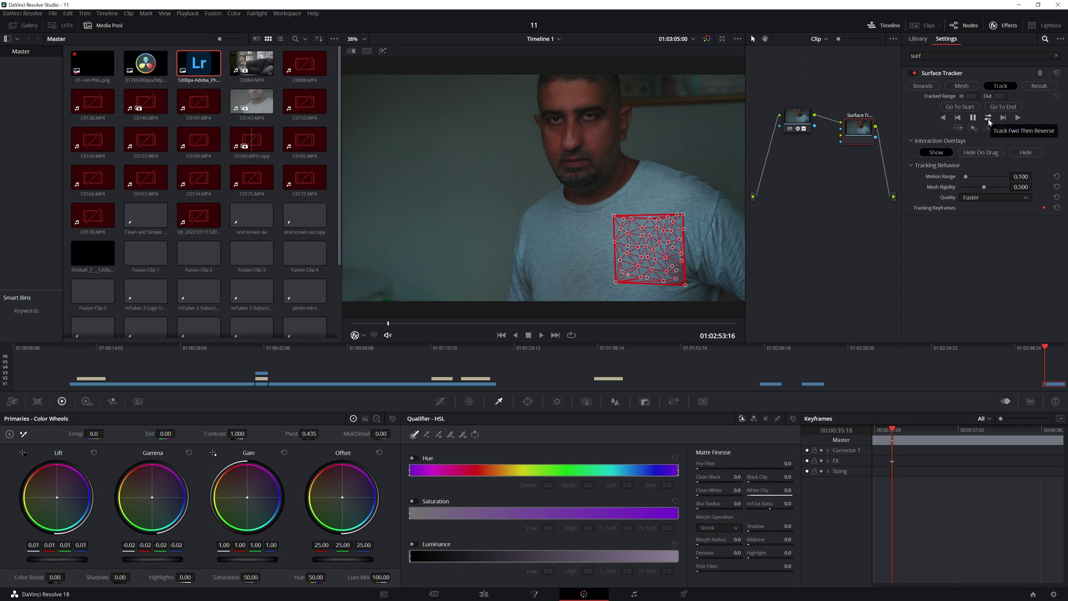
Track the chest mesh forward and backward through the clip at Better quality.
left_click(975, 197)
left_click(977, 217)
left_click(989, 118)
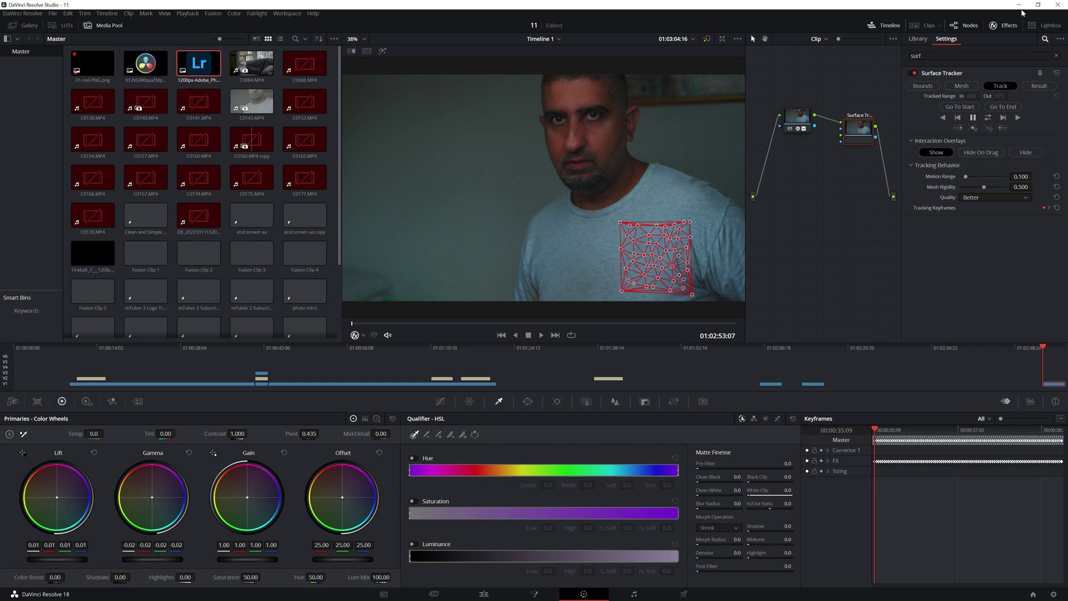
Minimize Resolve and preview the Lightroom logo image on the desktop.
left_click(1019, 5)
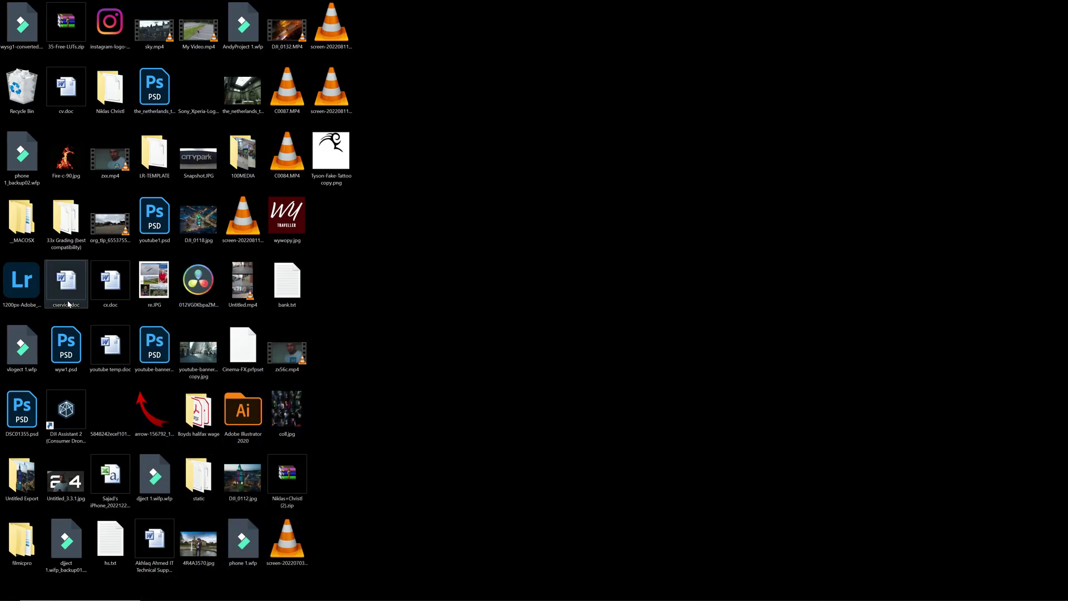
double_click(29, 284)
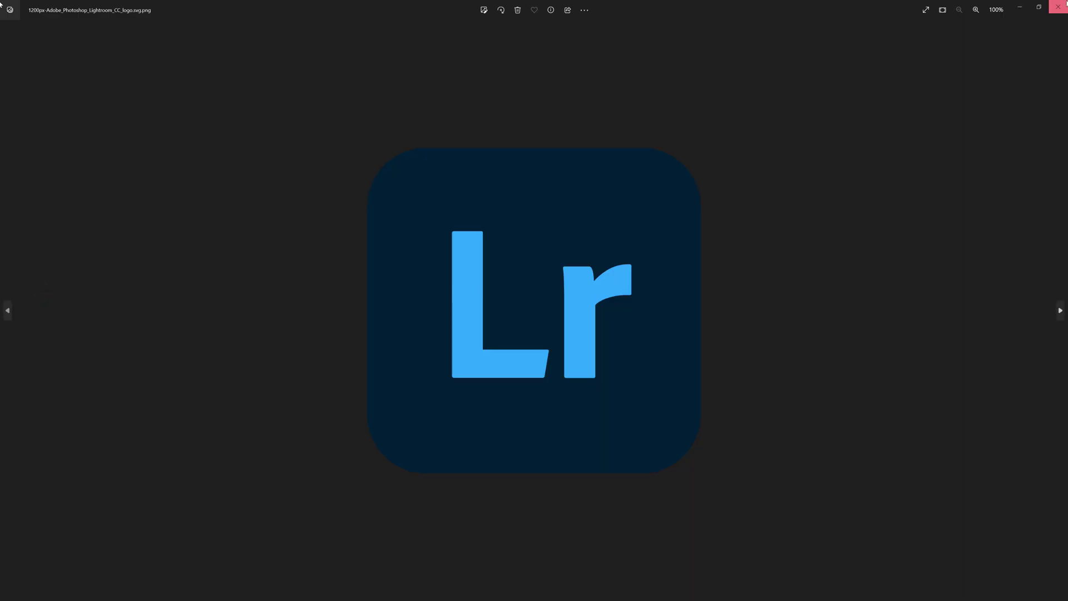
left_click(1058, 6)
Import the Lightroom logo PNG from the Desktop and drag it into the node graph as an external matte.
left_click(339, 593)
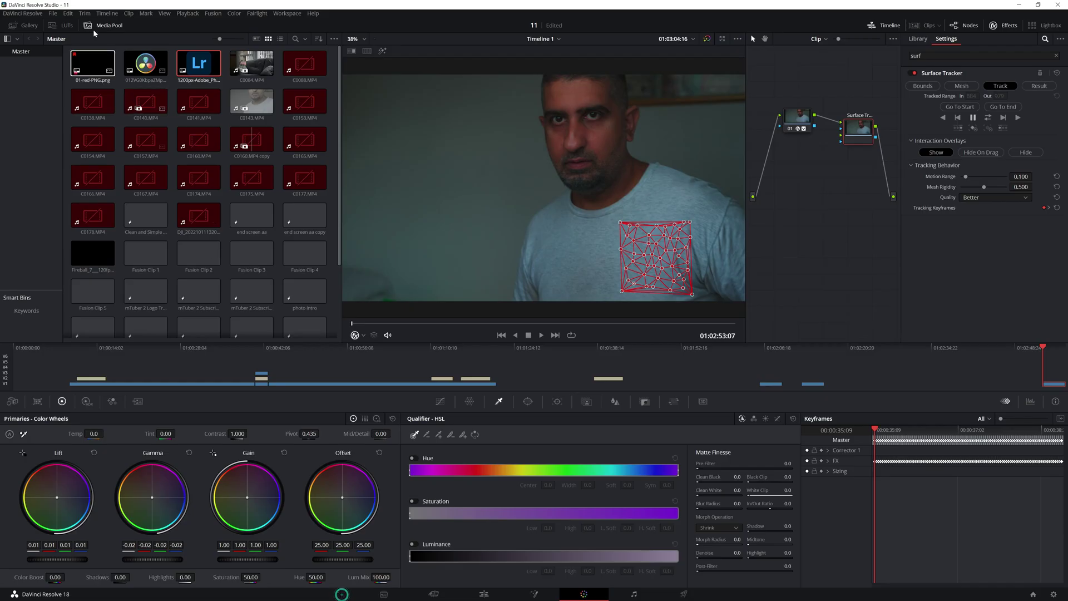
left_click(53, 14)
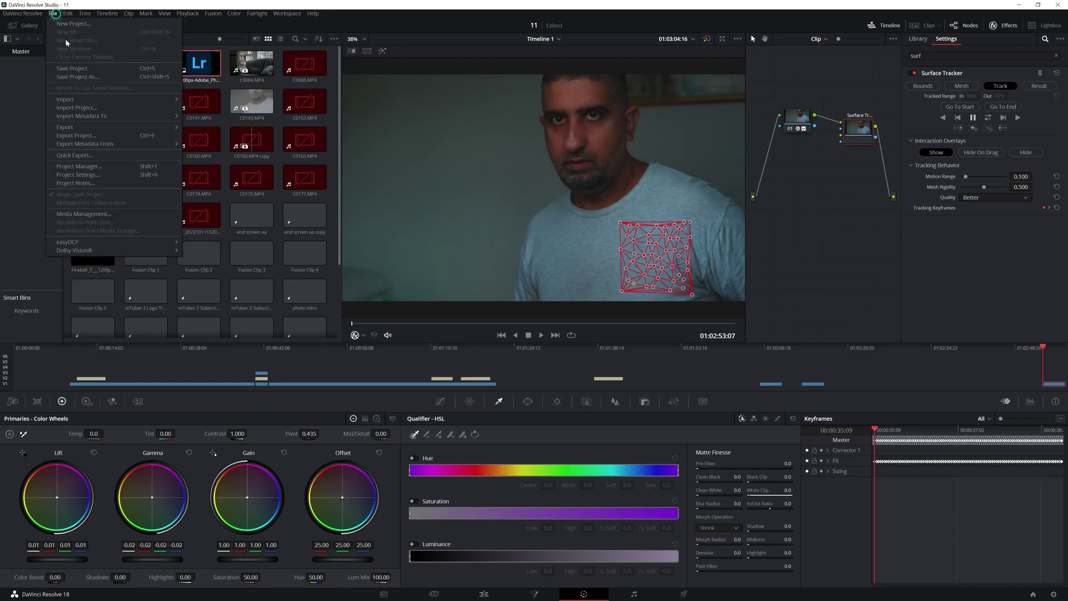
mouse_move(152, 101)
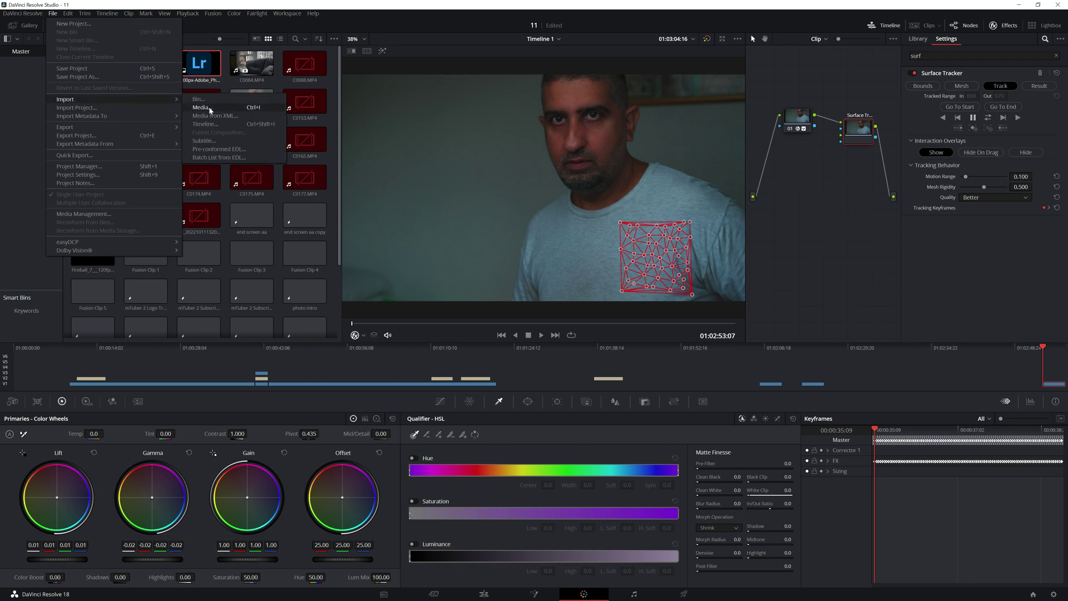
left_click(207, 108)
scroll(523, 183, "down", 2)
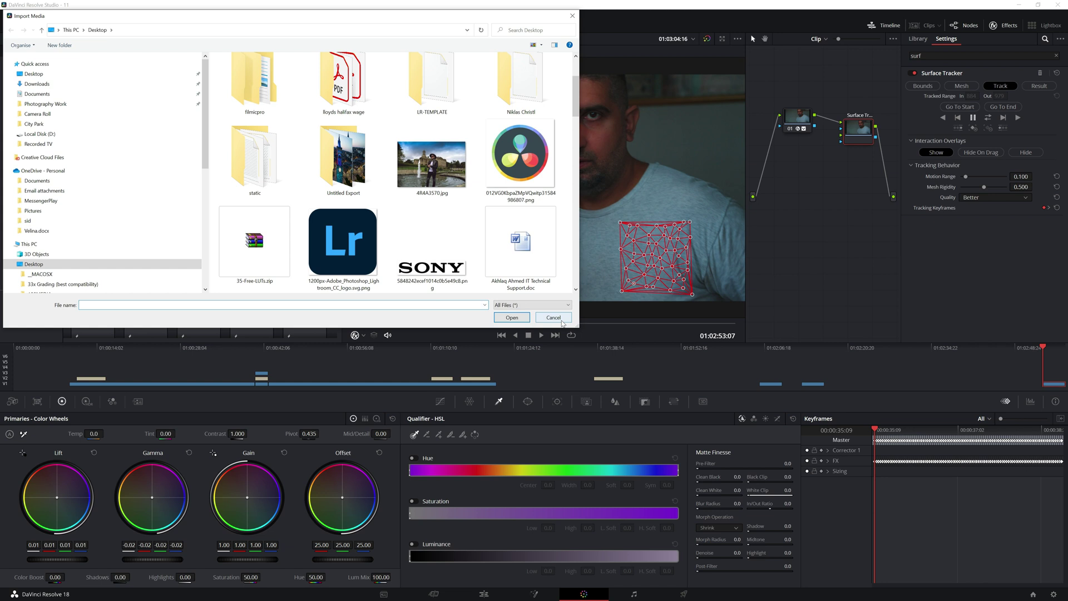
left_click(507, 316)
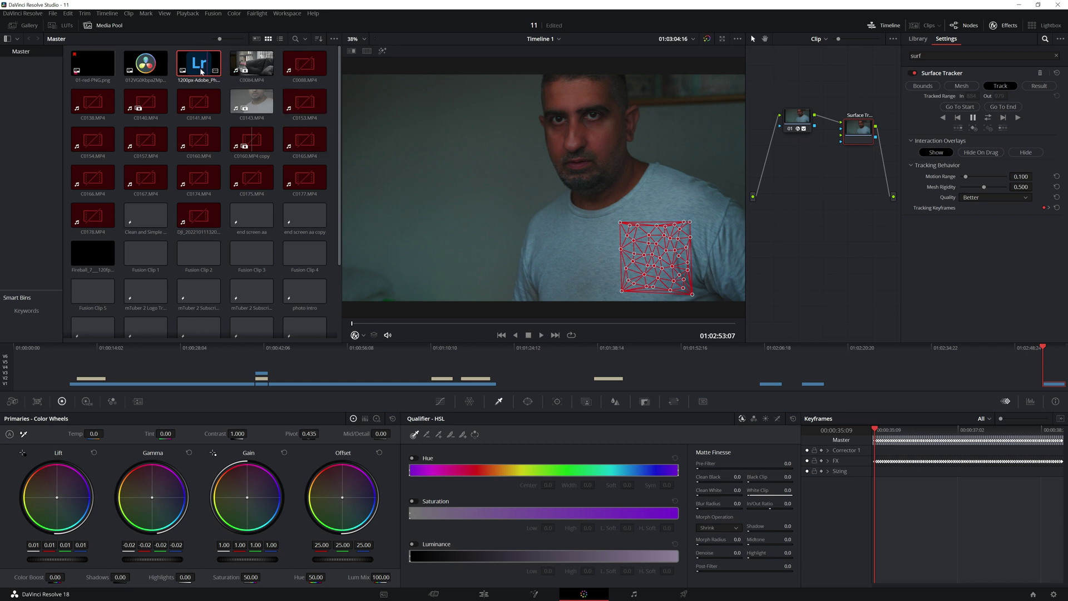
left_click_drag(200, 71, 787, 291)
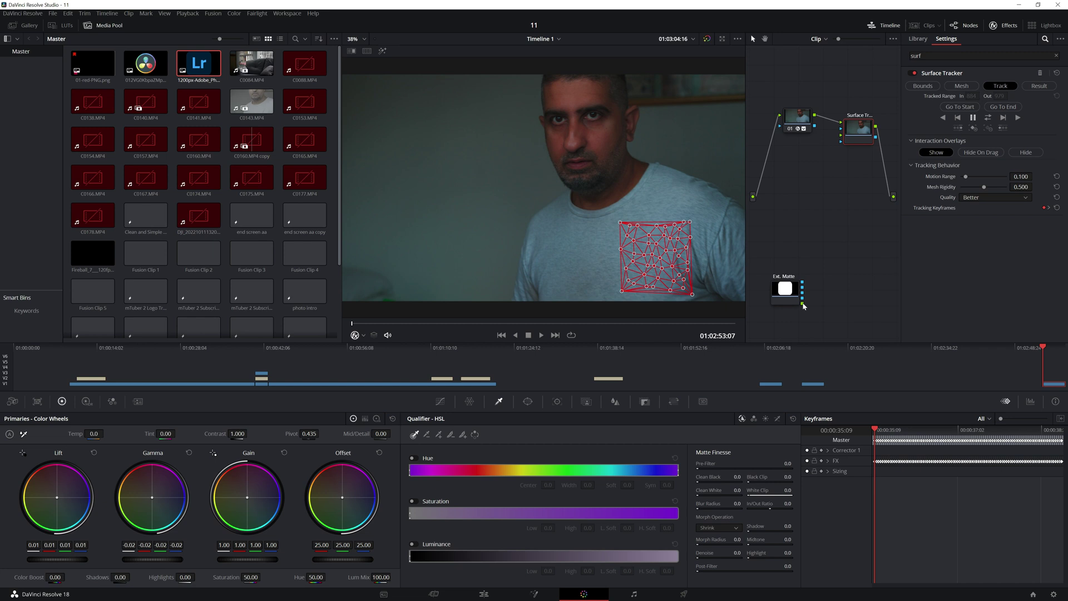
Wire the Ext. Matte output into the Surface Tracker's matte input and view the result on the Edit page.
left_click_drag(803, 306, 841, 136)
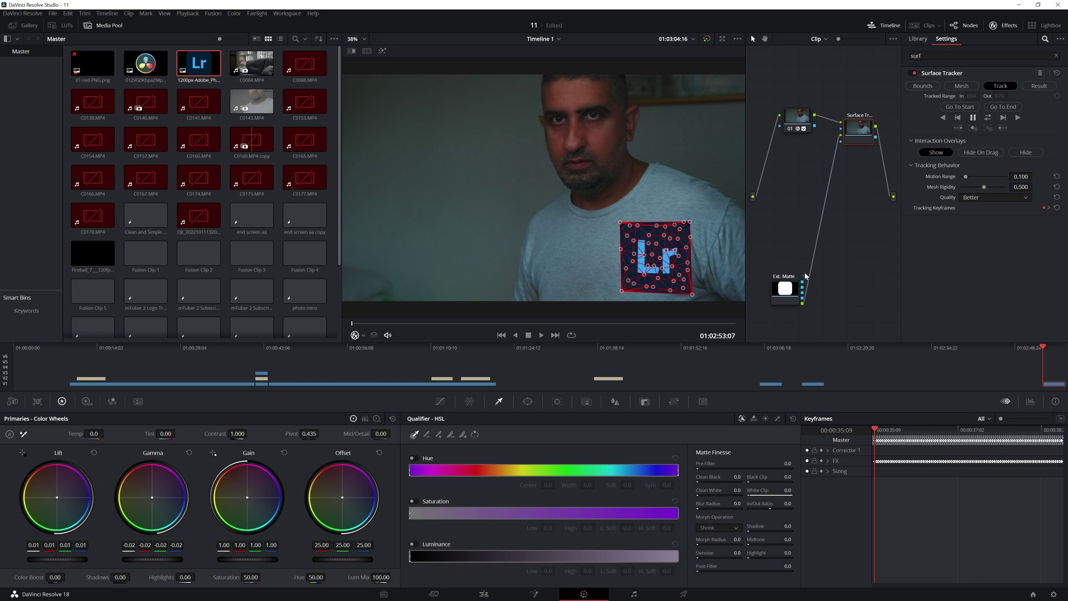
left_click_drag(803, 284, 842, 143)
left_click_drag(842, 143, 841, 143)
left_click(483, 593)
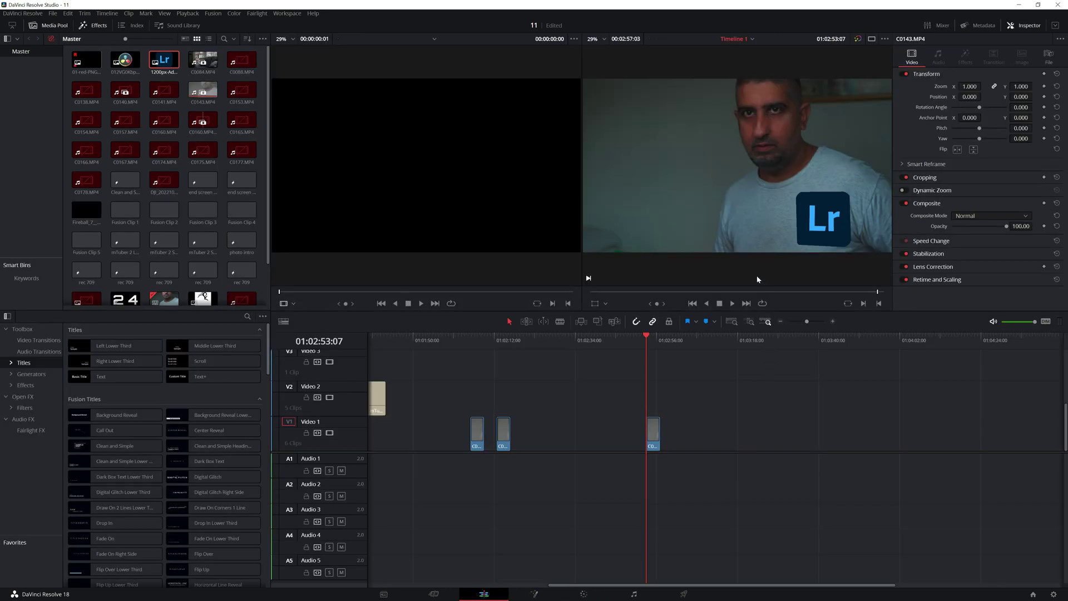
Play the clip to check the tracked logo, rewind the playhead, and return to the Color page.
left_click(731, 303)
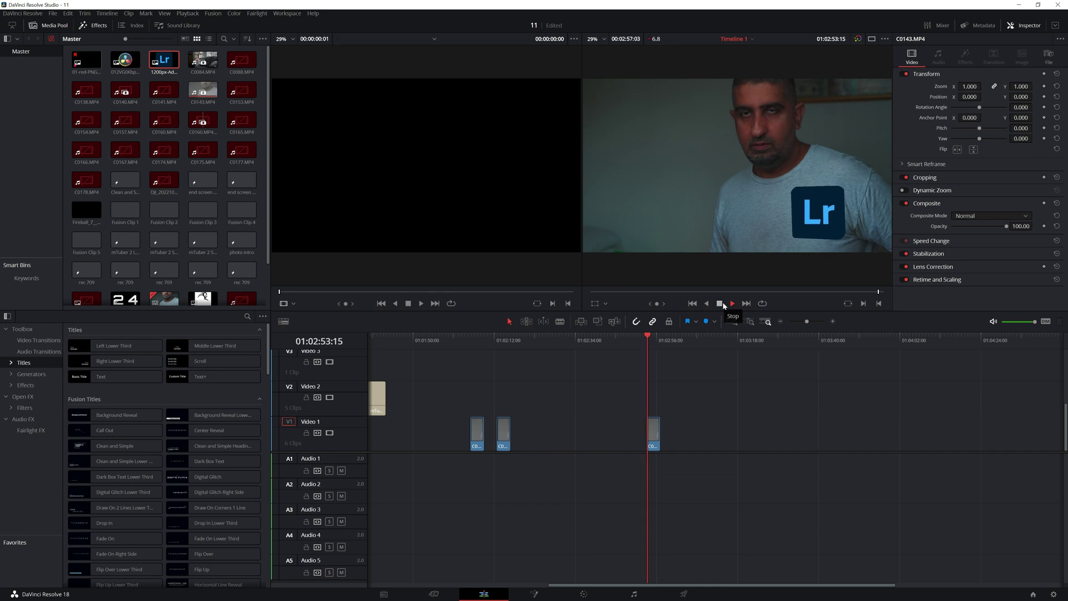
key("space")
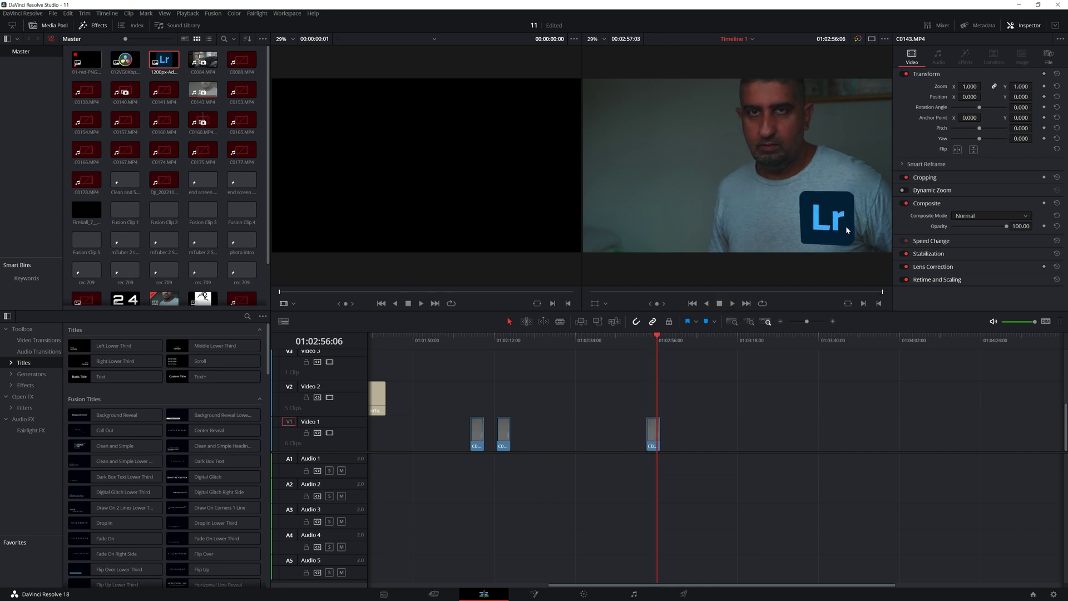
left_click(648, 336)
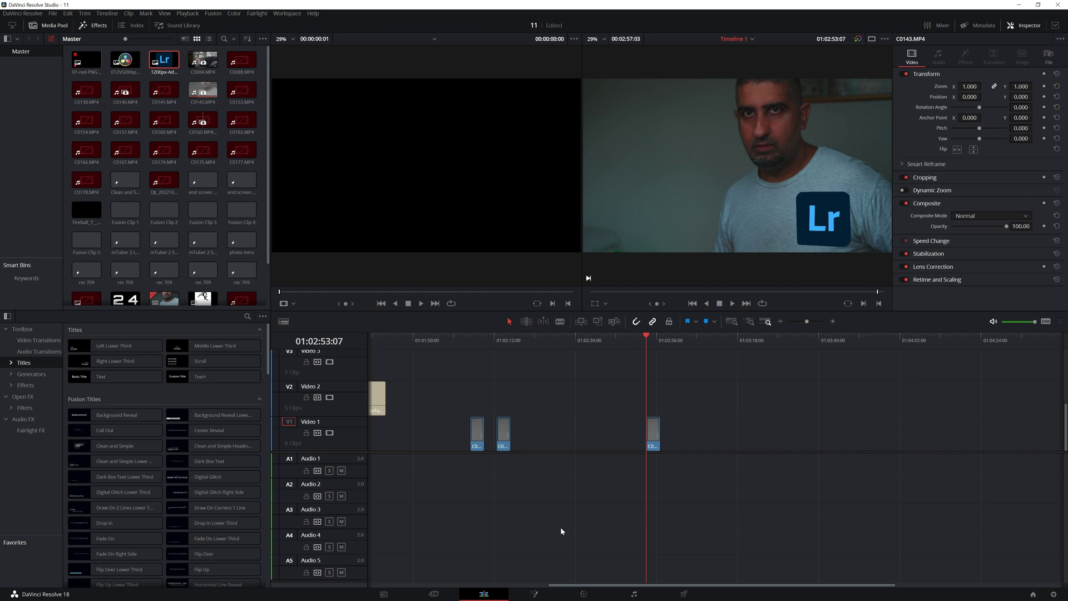
left_click(584, 593)
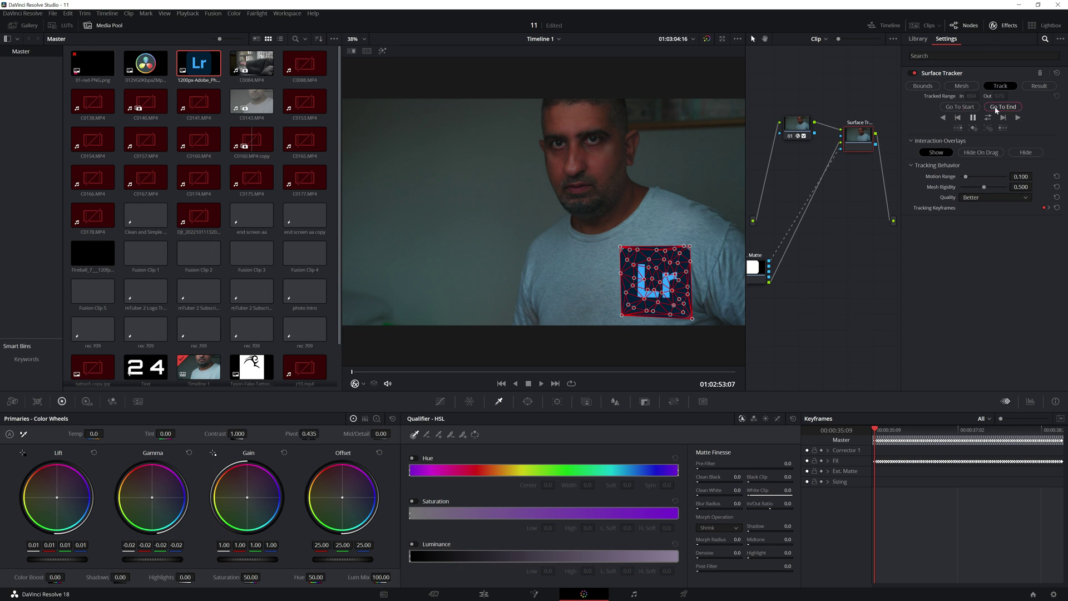
Under the tracker's Result compositing, try Overlay, then set Composite Type to Softlight.
left_click(1039, 86)
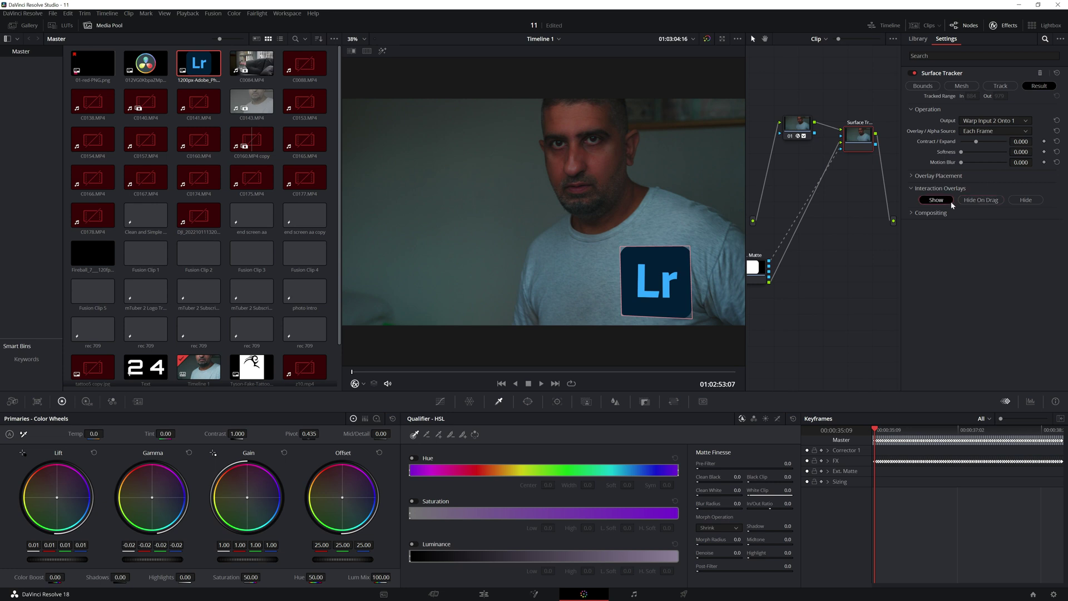
left_click(915, 213)
left_click(989, 225)
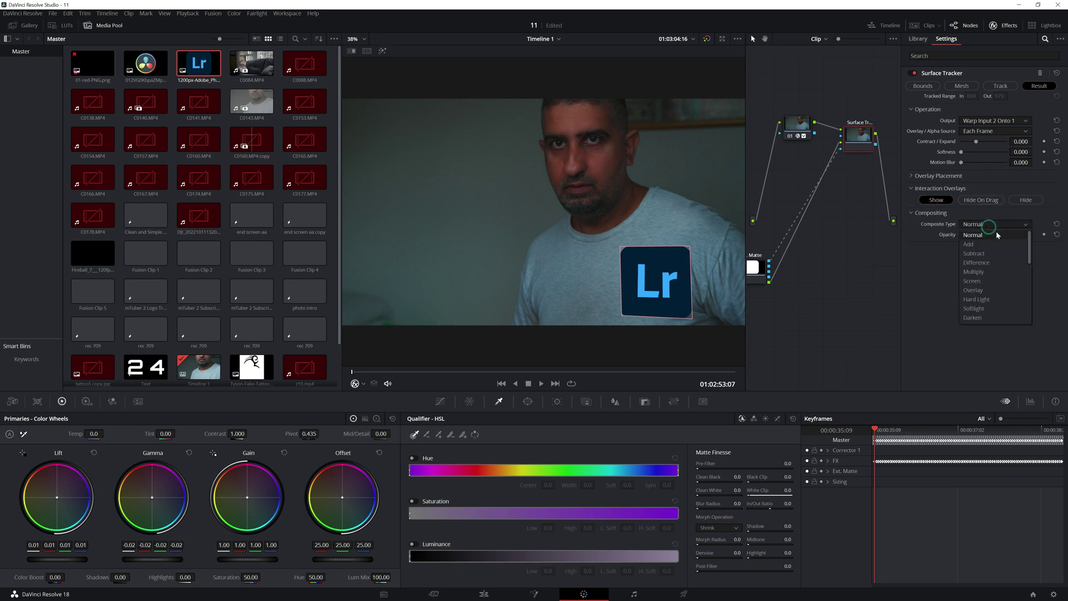
left_click(1004, 290)
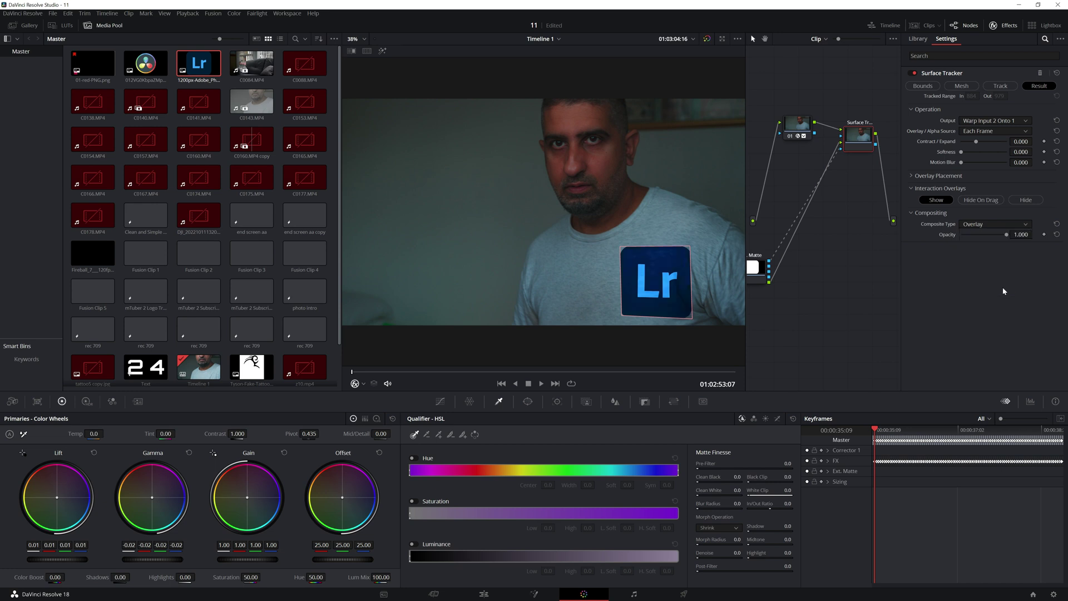
left_click(1013, 224)
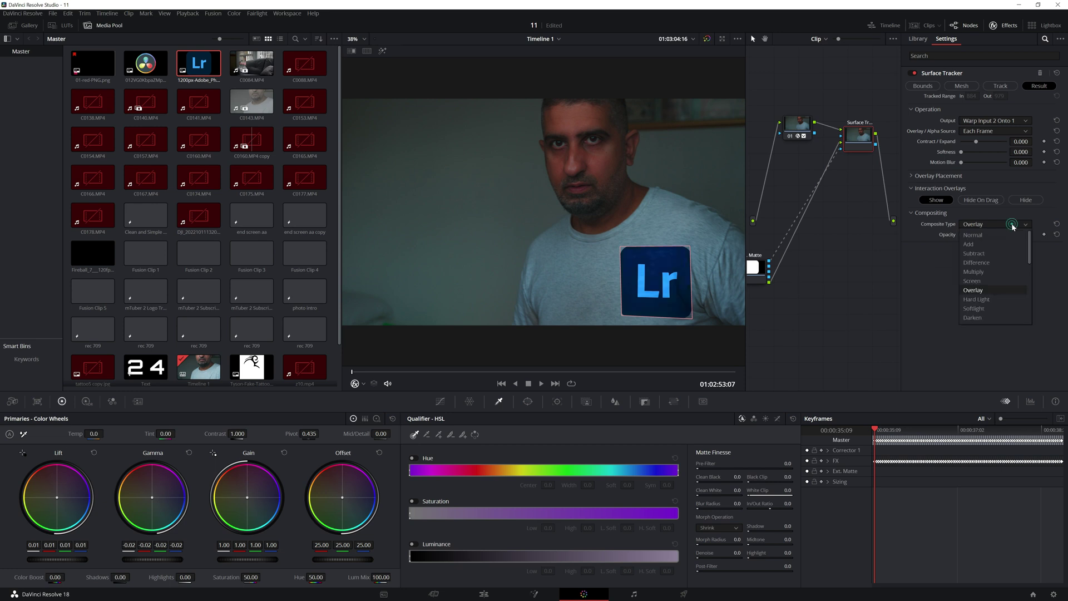
left_click(1003, 308)
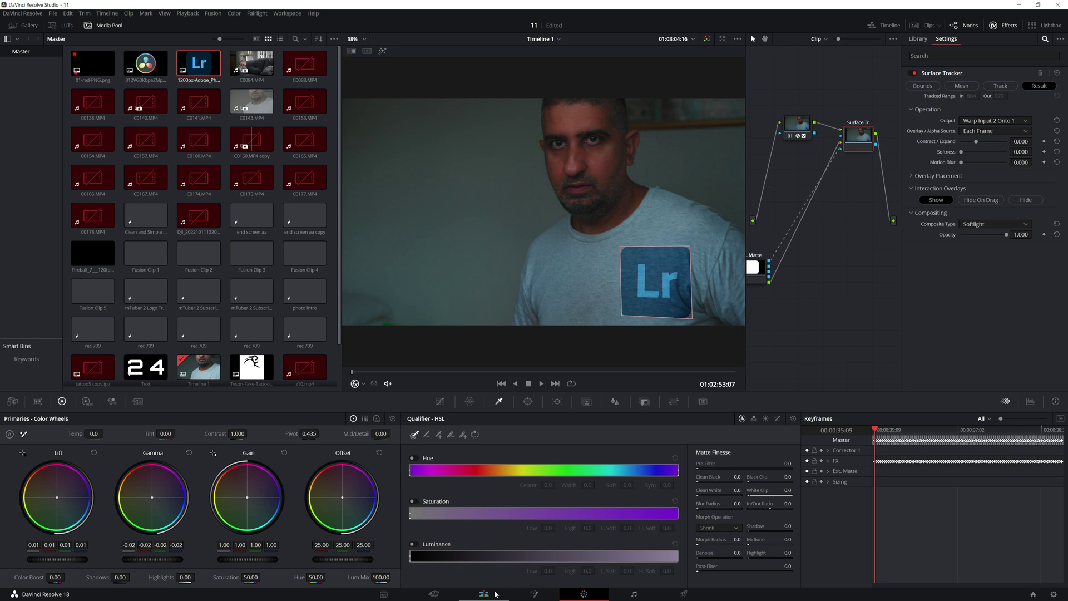
left_click(496, 594)
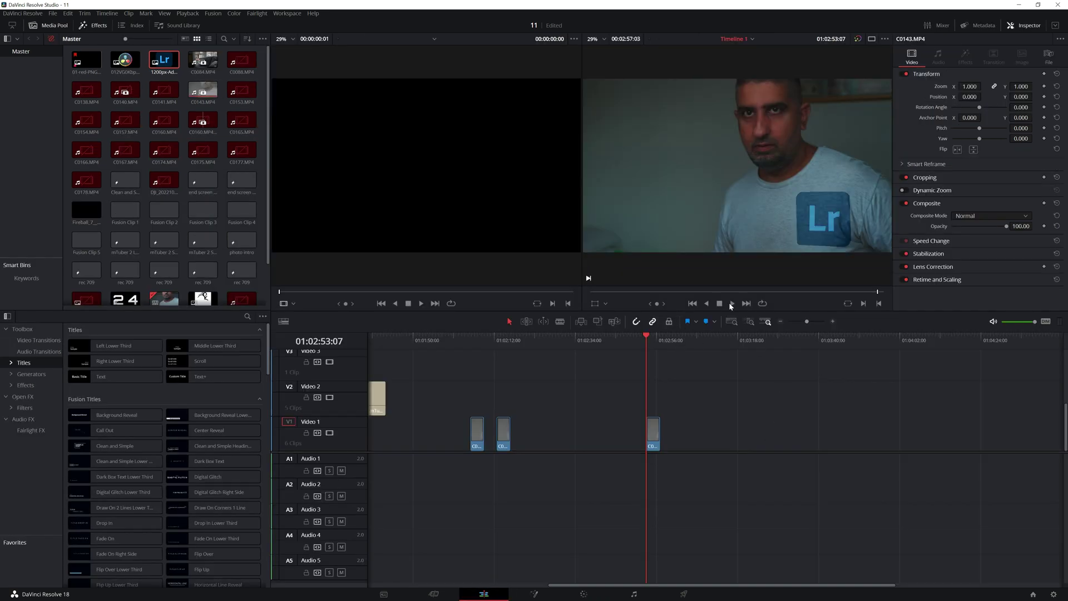
Play the blended clip and toggle the Mixer, Metadata and Inspector panels.
left_click(731, 303)
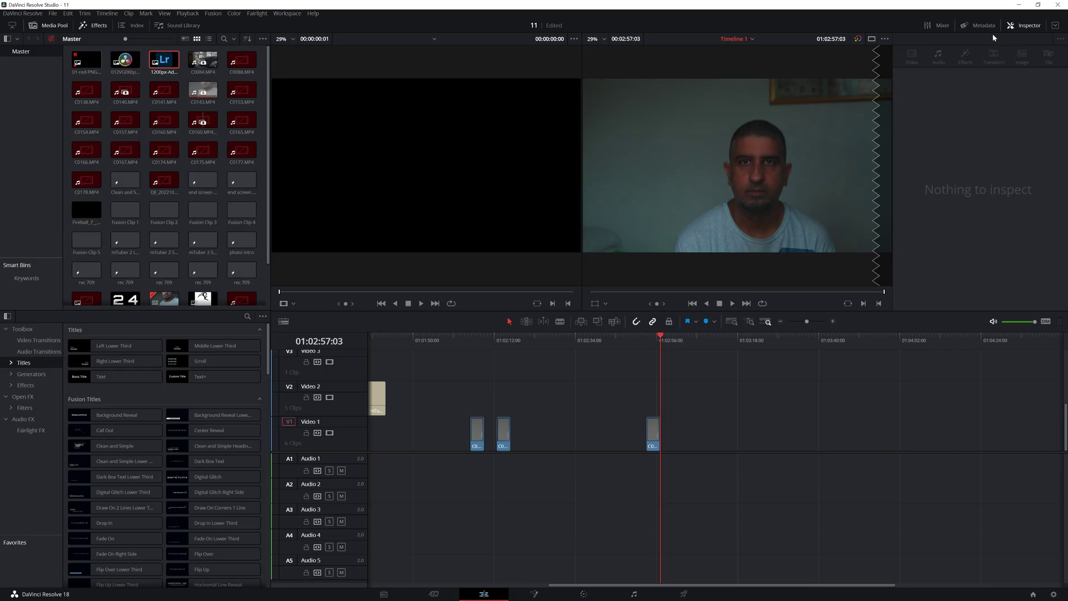
left_click(981, 25)
left_click(945, 25)
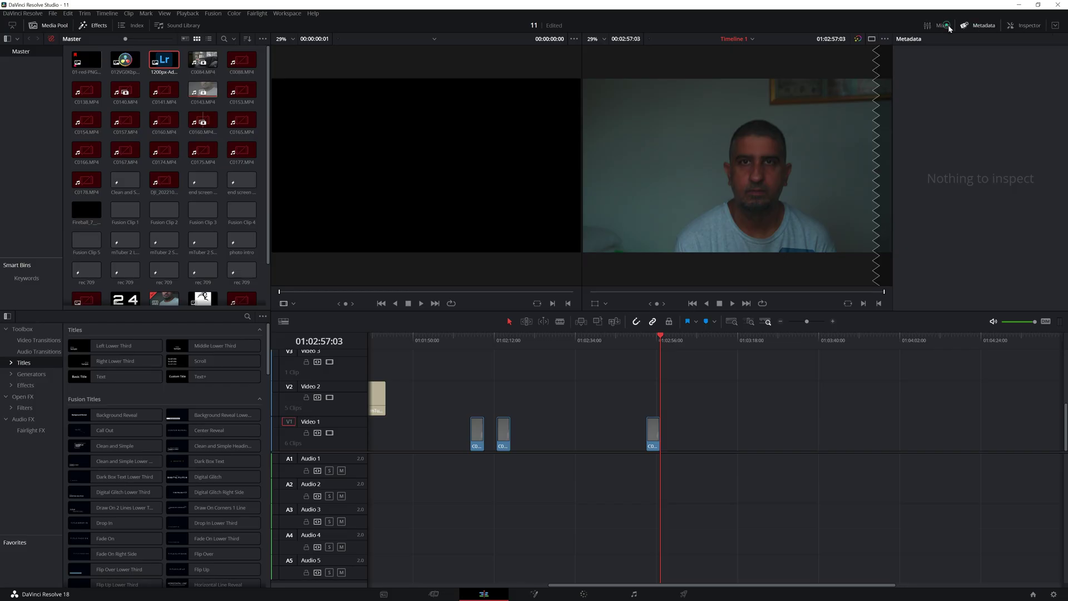
left_click(1013, 28)
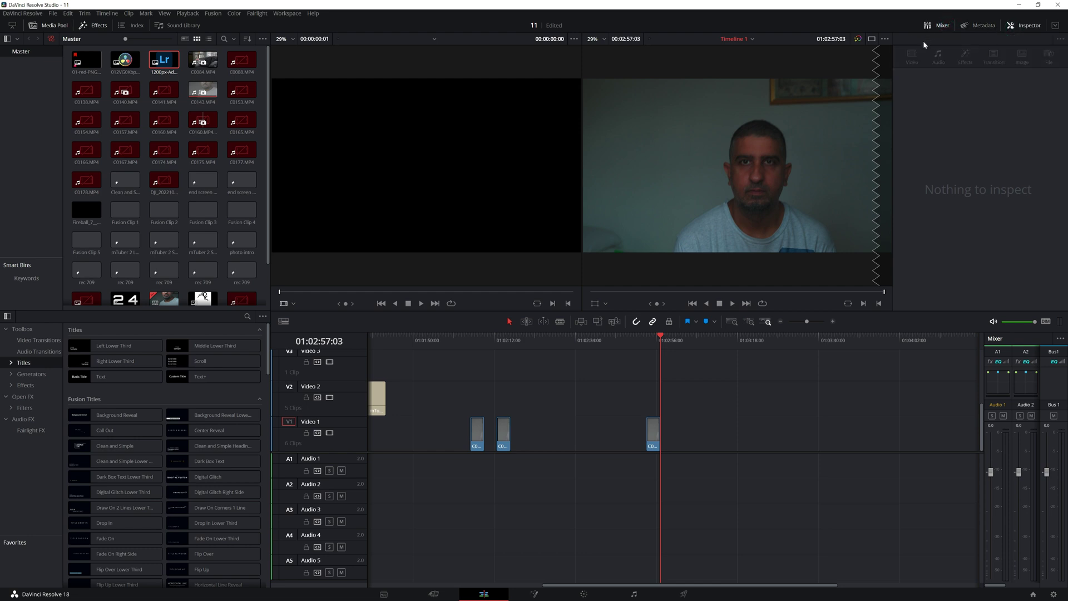
Return the playhead to the start of clip C0143 and play it back to review the logo.
left_click(652, 344)
left_click(652, 339)
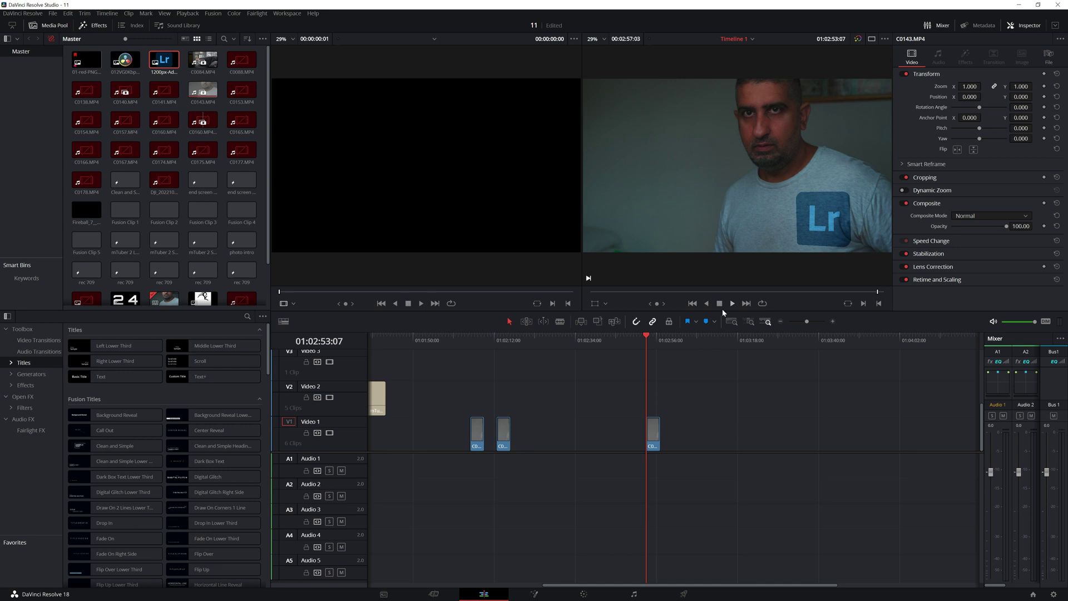
left_click(732, 304)
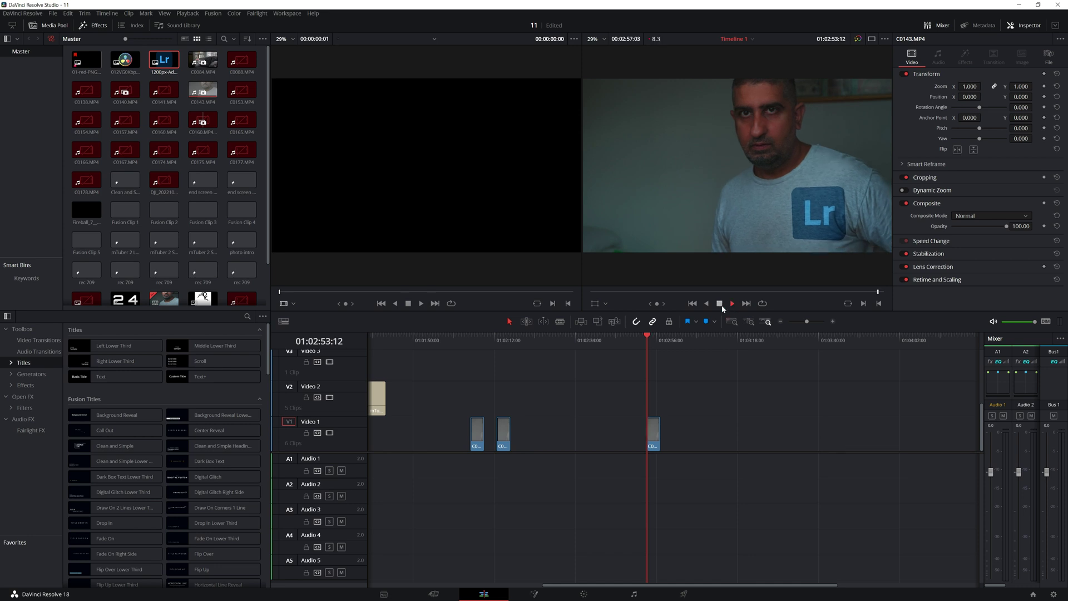
left_click(720, 304)
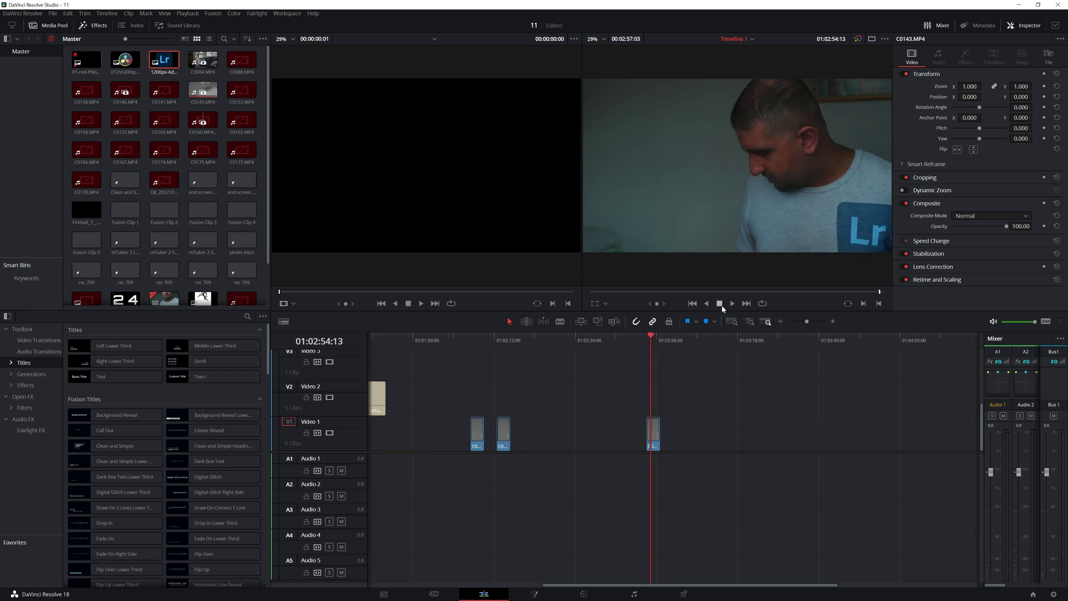